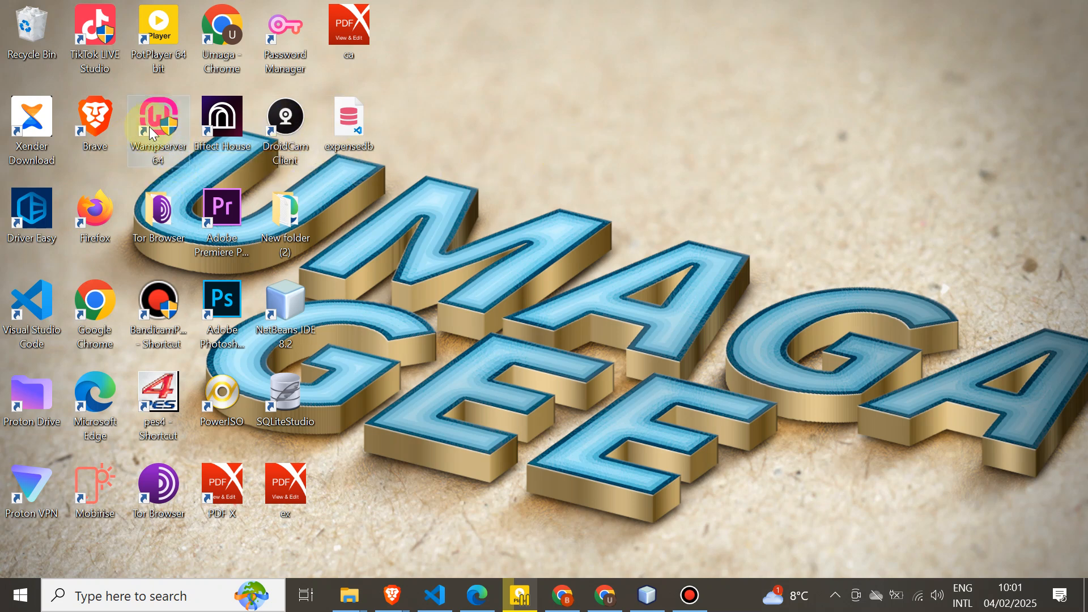
Launch Wampserver64 and check its status among the hidden notification icons.
click(451, 142)
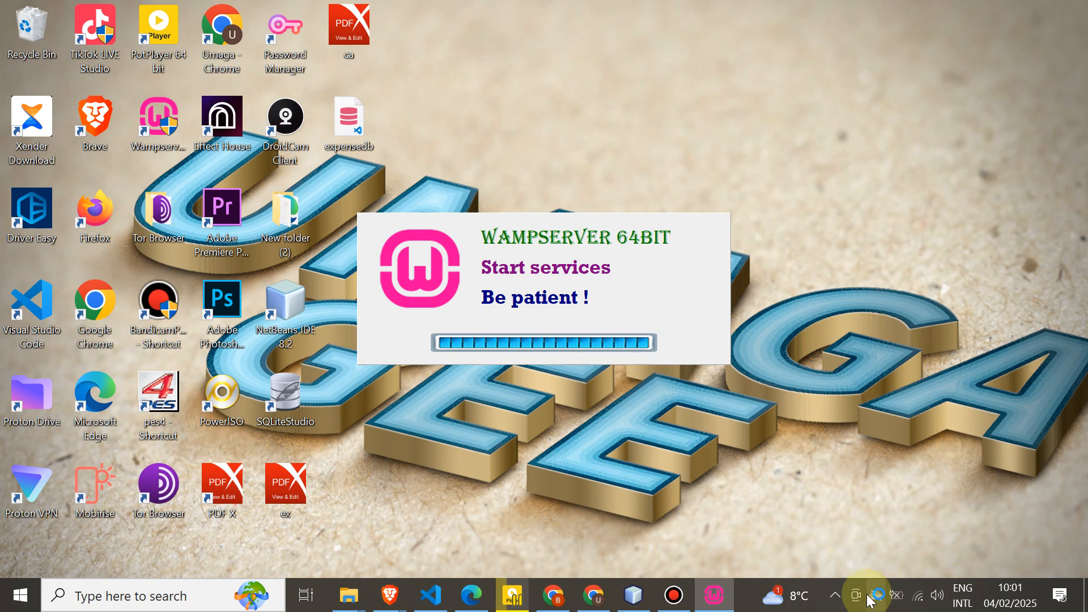
click(835, 595)
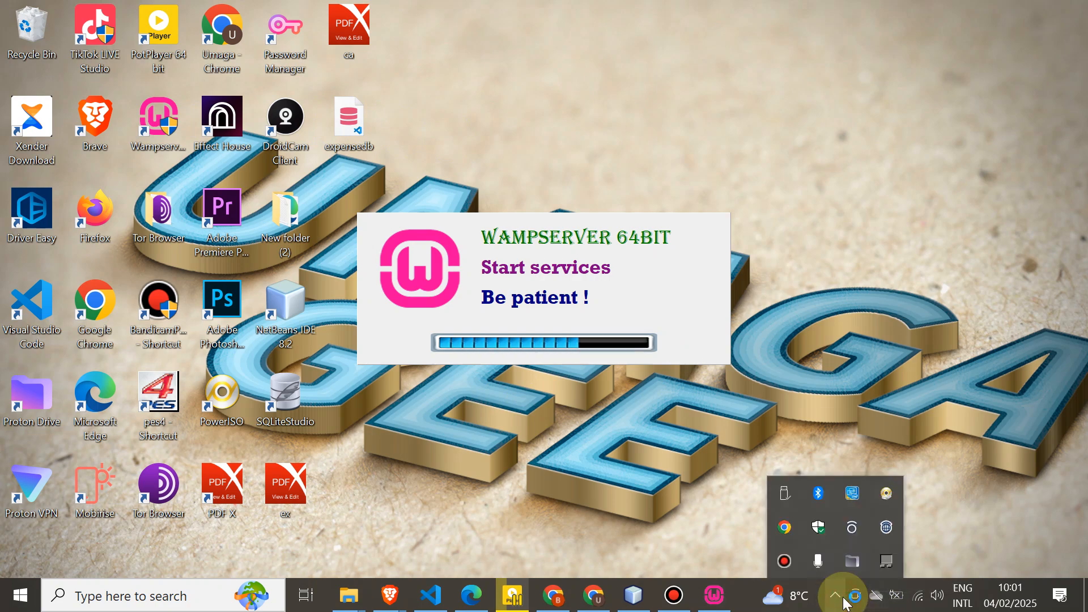
click(670, 469)
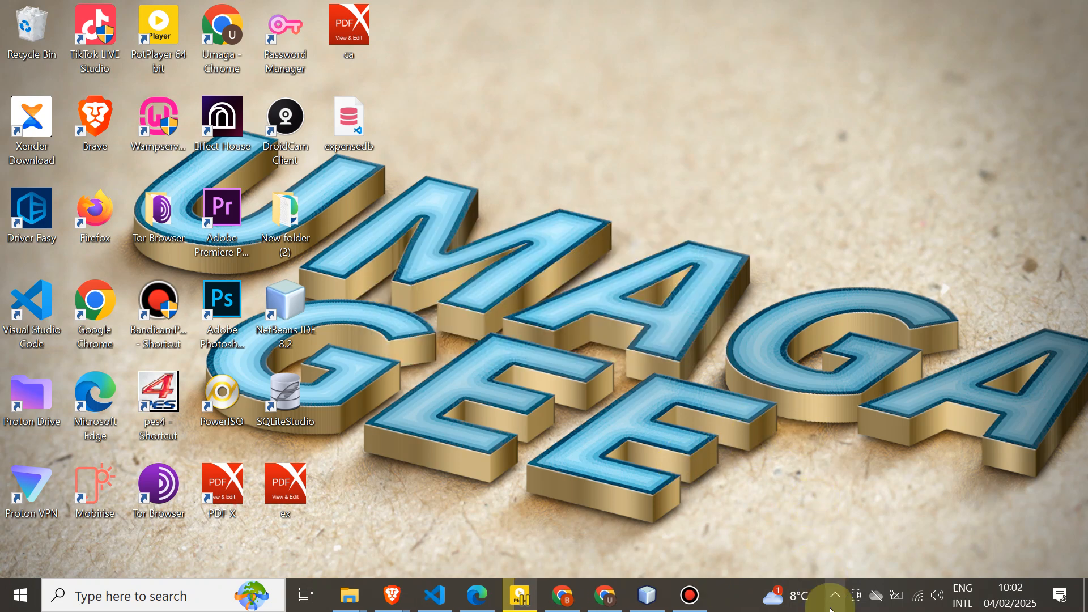
click(834, 600)
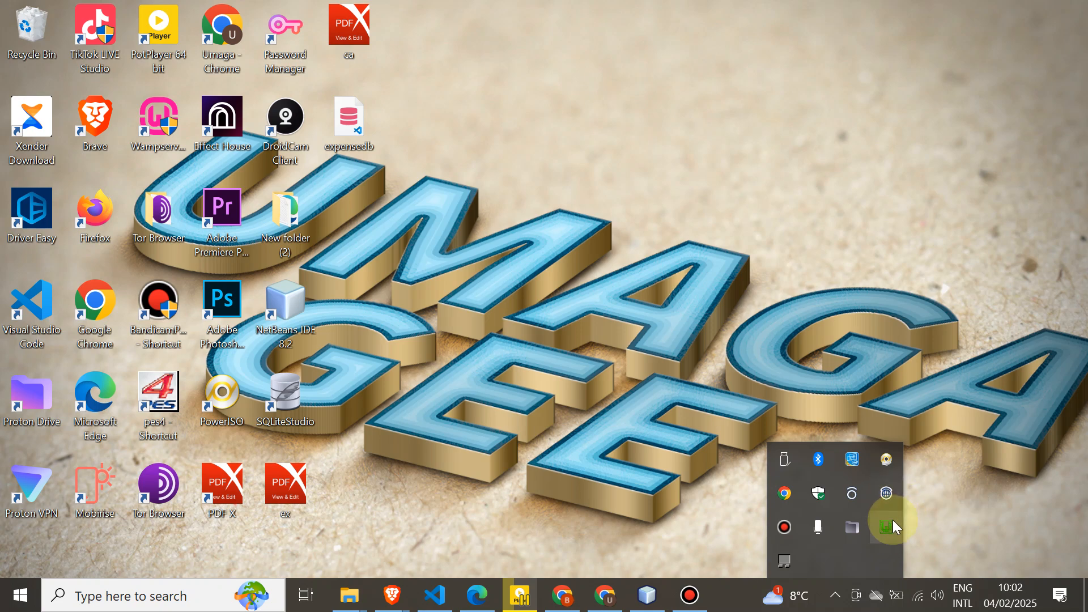
click(757, 271)
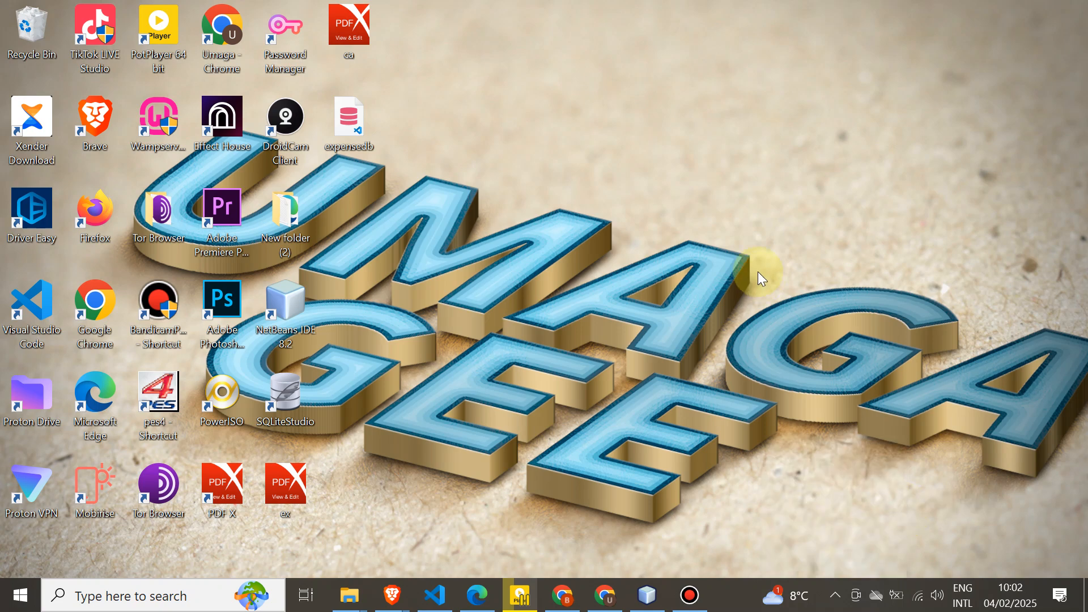
Switch to Microsoft Edge and load the Wampserver homepage at localhost.
click(479, 594)
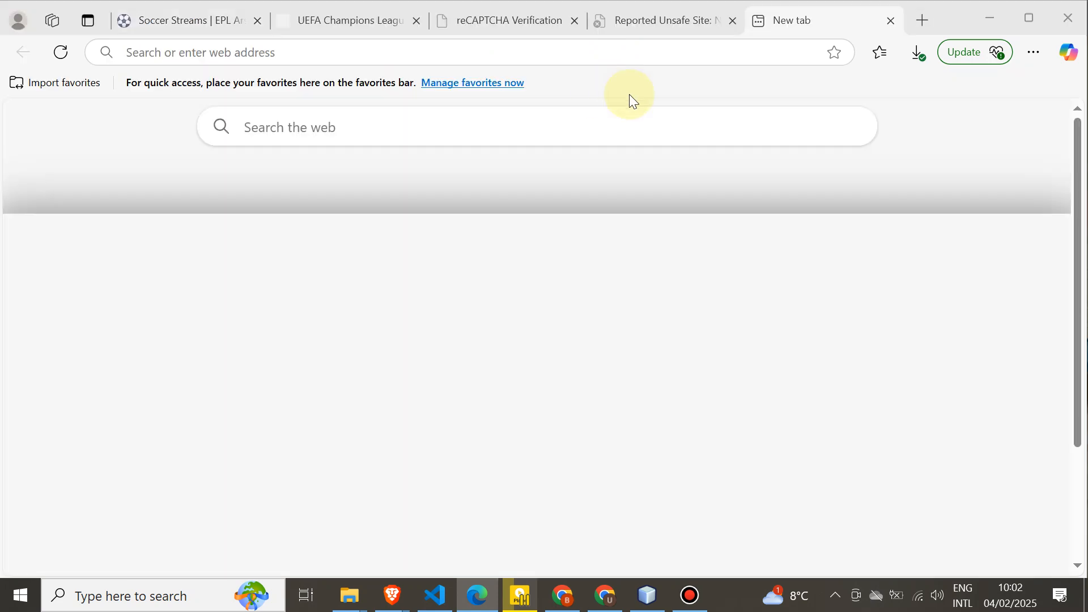
click(466, 51)
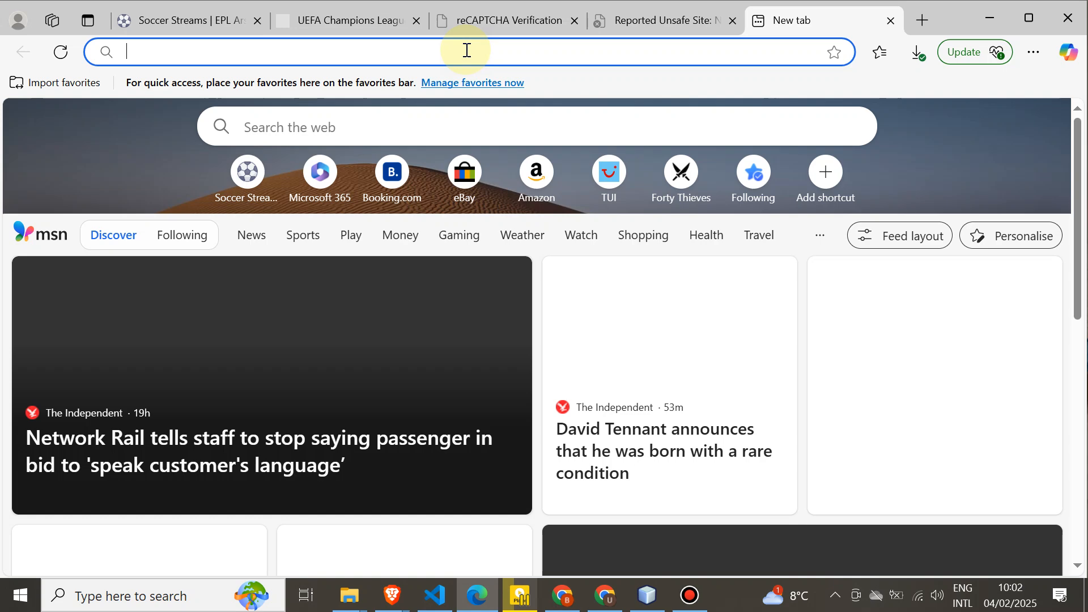
text(localhost)
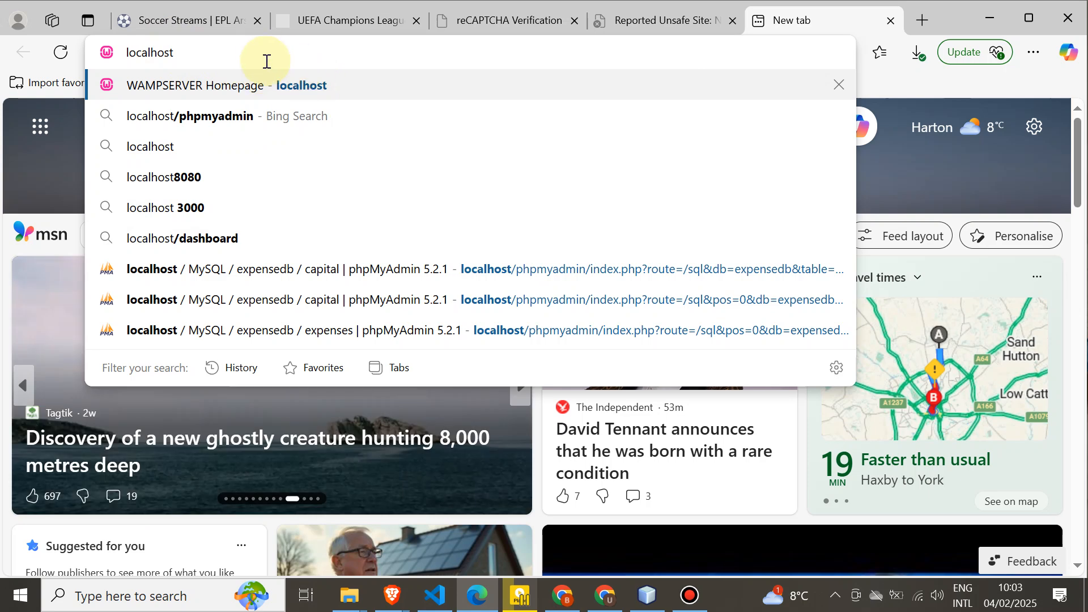
key(Return)
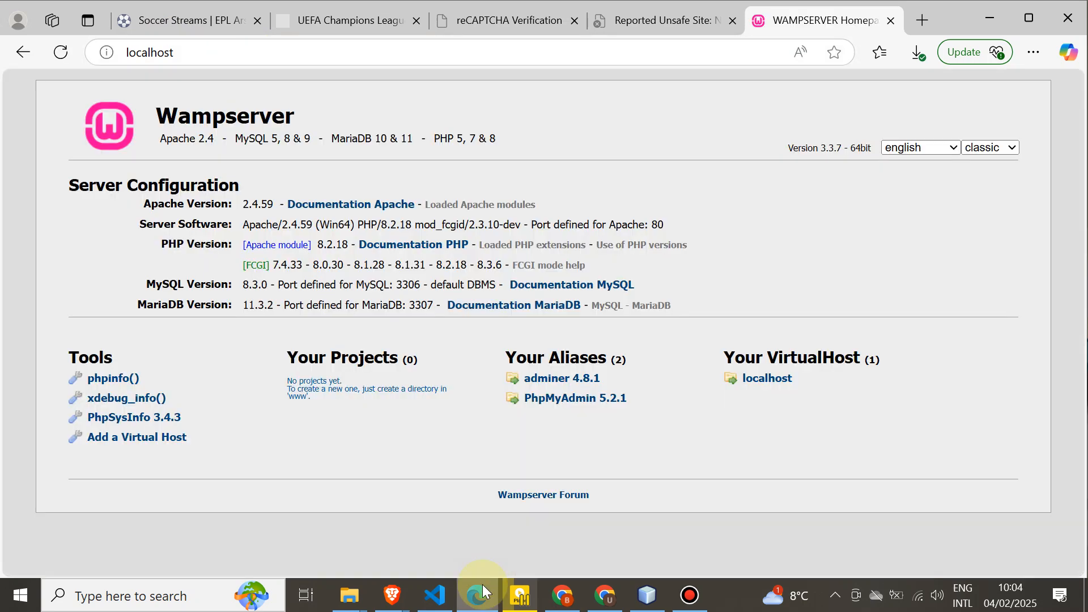
Open PhpMyAdmin 5.2.1 from the Wampserver homepage and log in to the MySQL server as root.
click(595, 405)
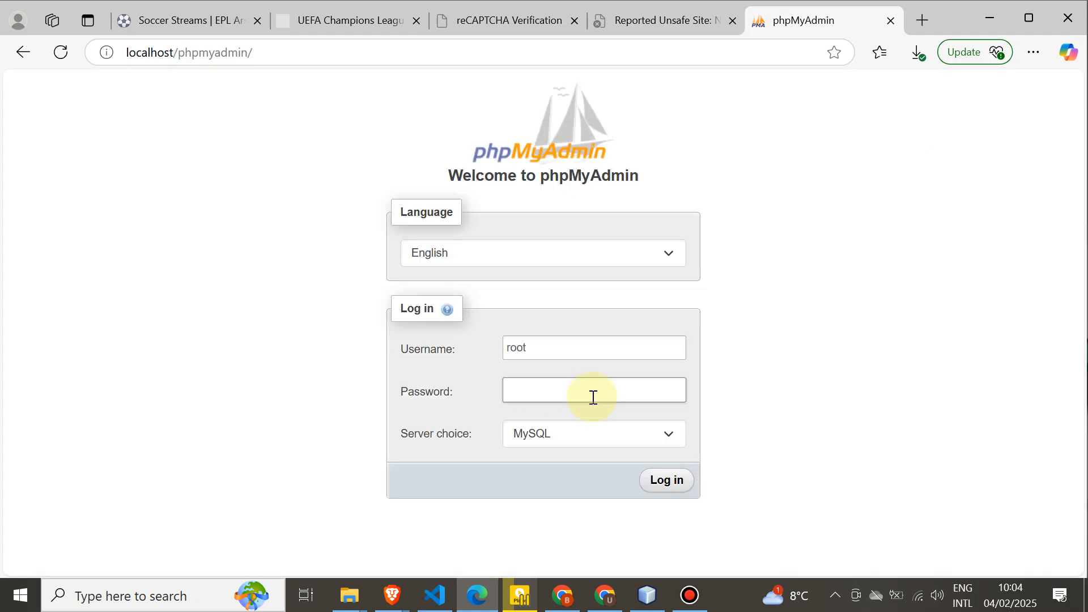
click(543, 347)
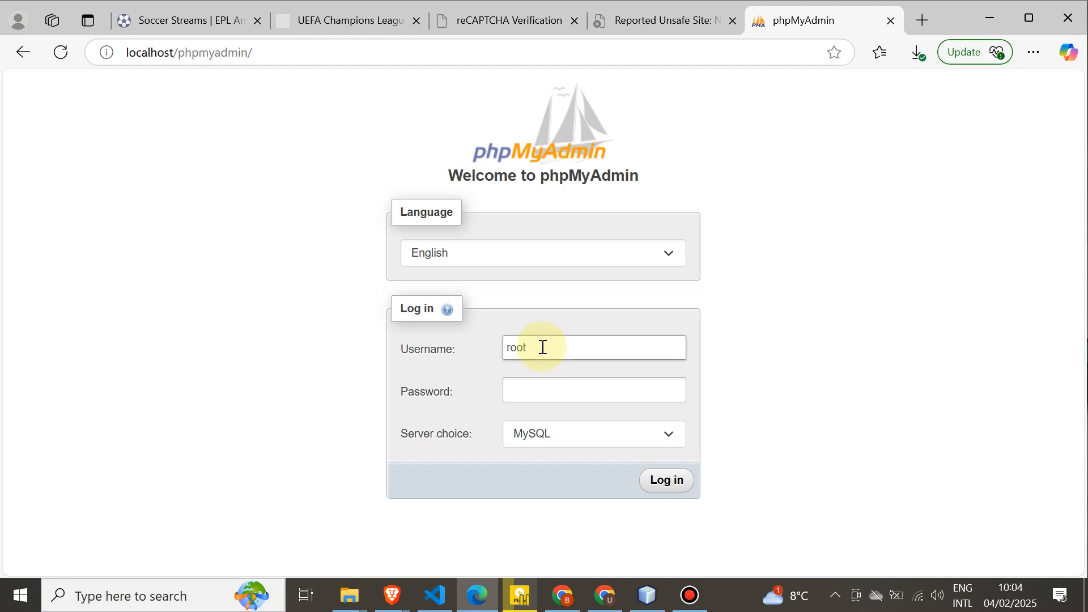
click(600, 385)
click(667, 486)
click(667, 483)
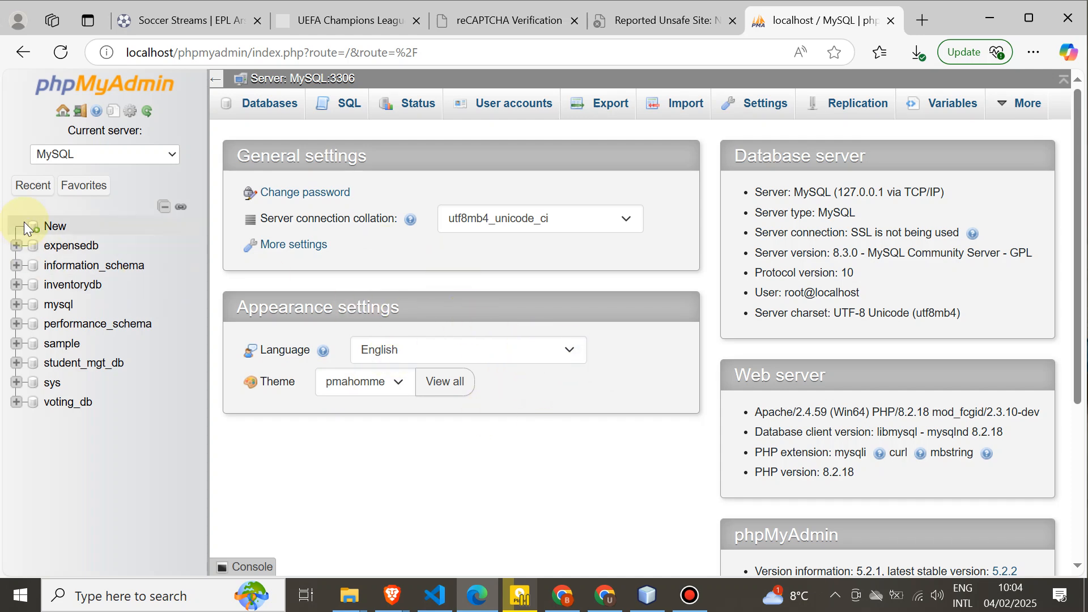
Open the existing expensedb database and remove it with DROP DATABASE.
click(67, 249)
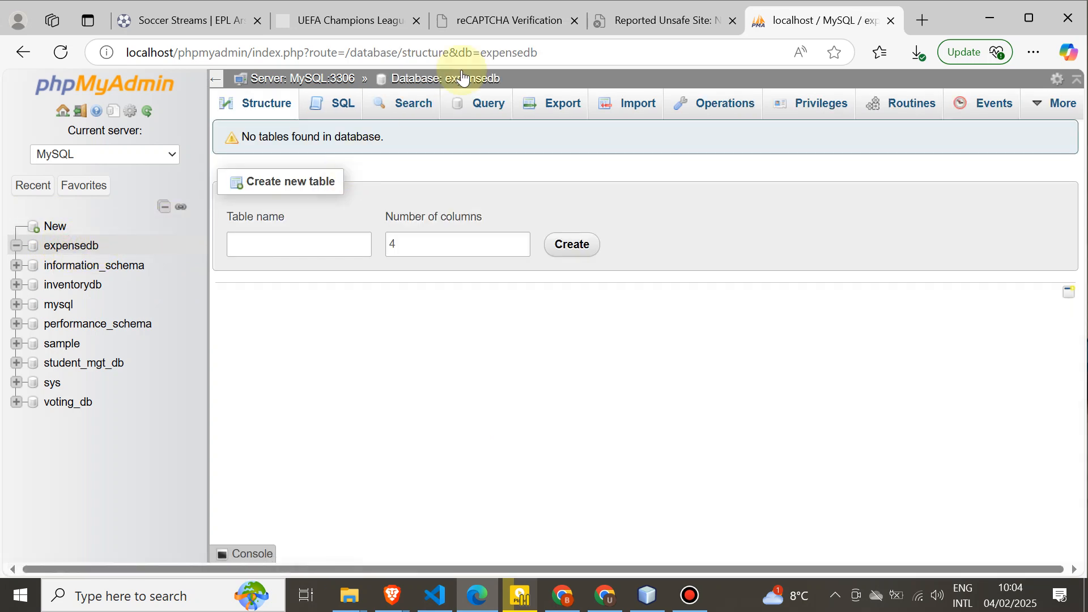
click(524, 51)
double_click(524, 52)
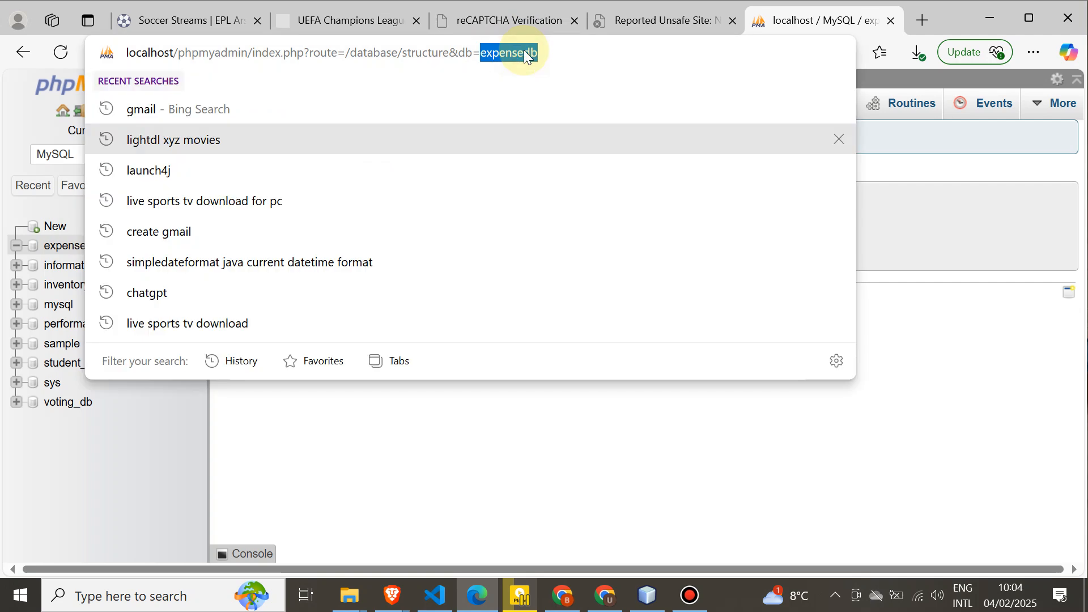
click(947, 316)
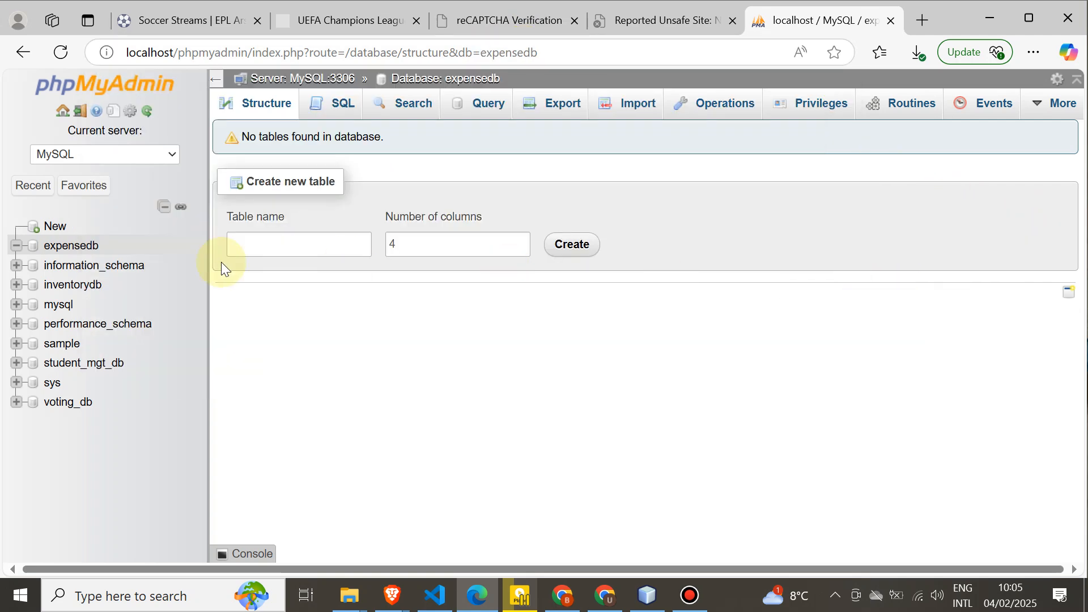
right_click(61, 244)
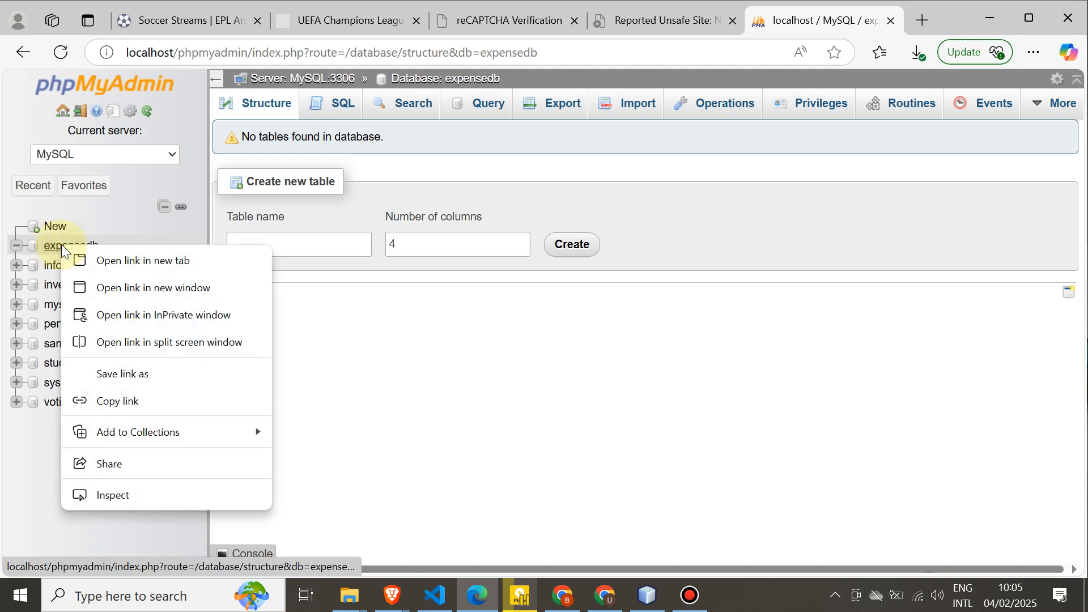
click(87, 223)
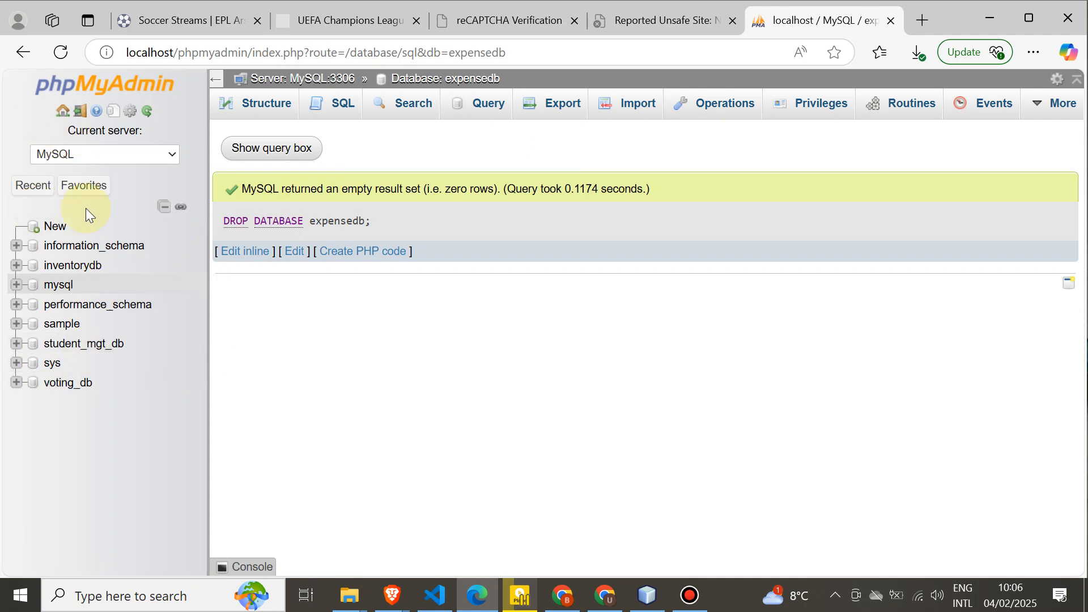
Create a new database named expensedb with the utf8mb4_0900_ai_ci collation and open it.
click(50, 228)
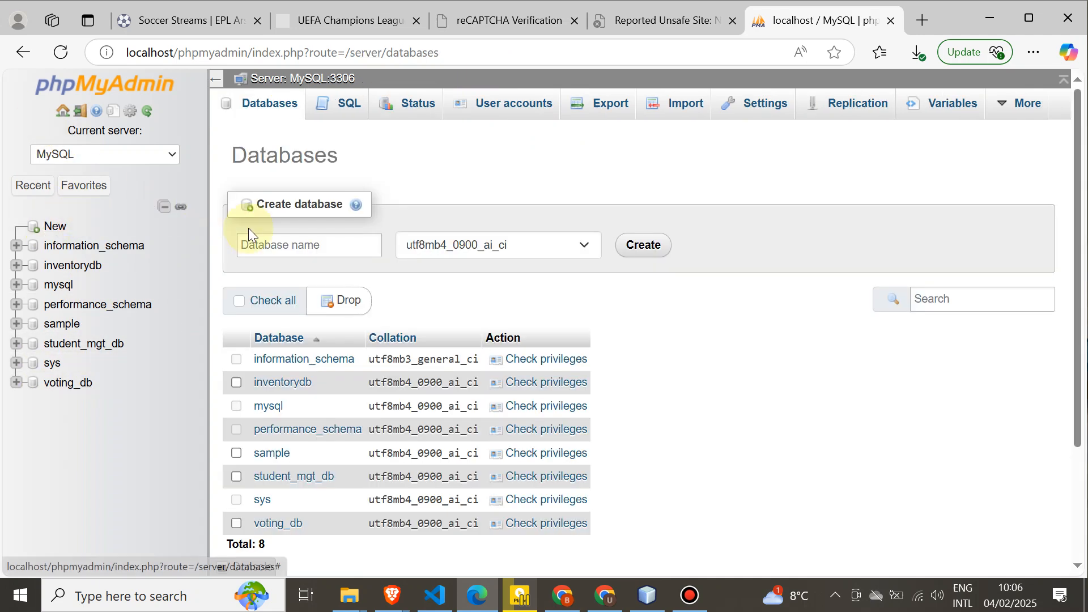
click(267, 250)
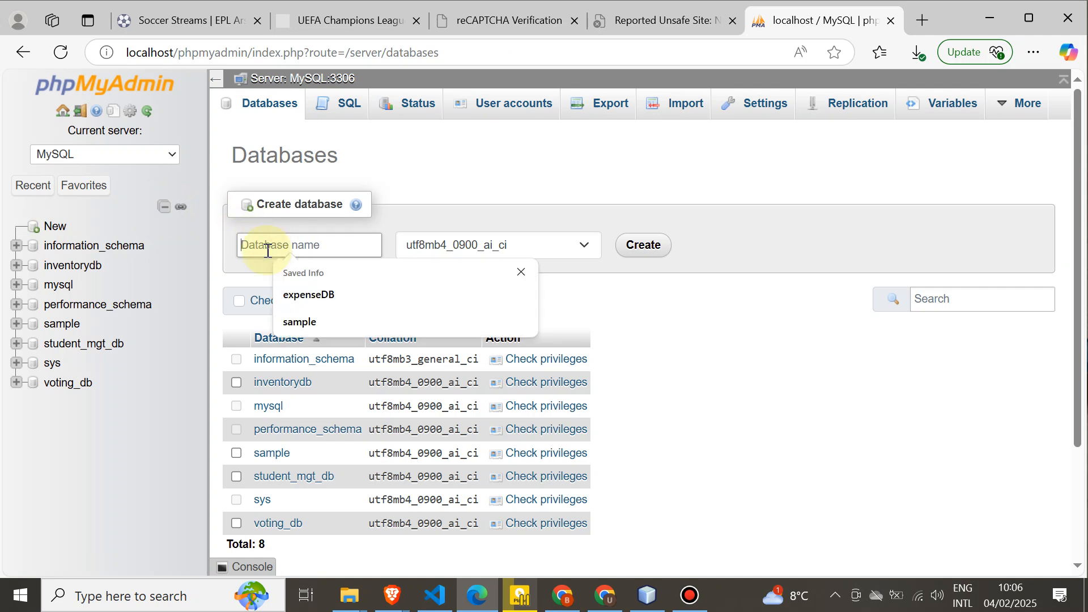
text(expensedb)
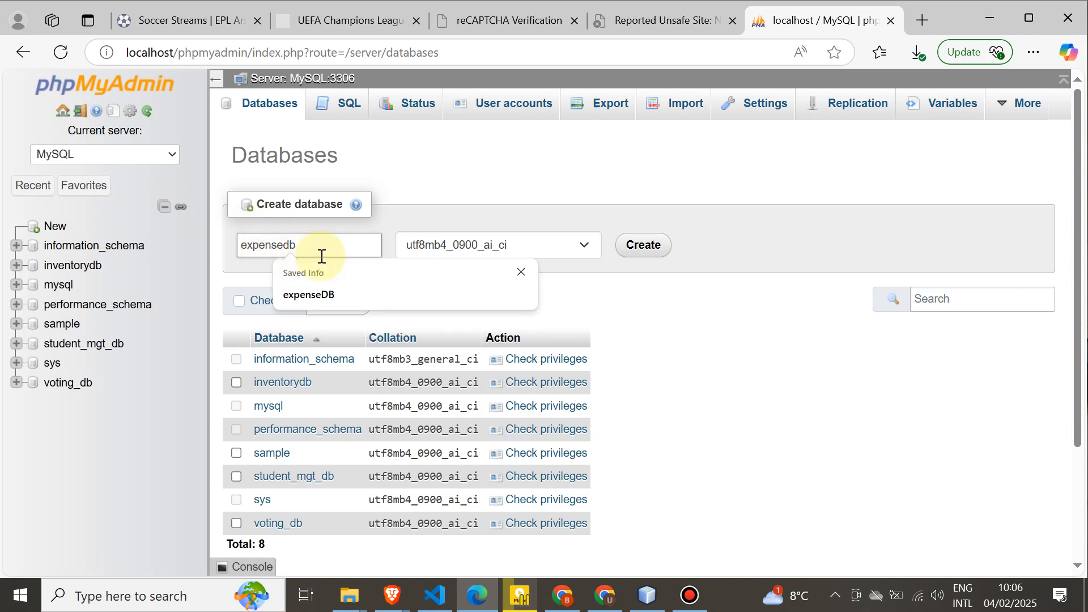
click(649, 248)
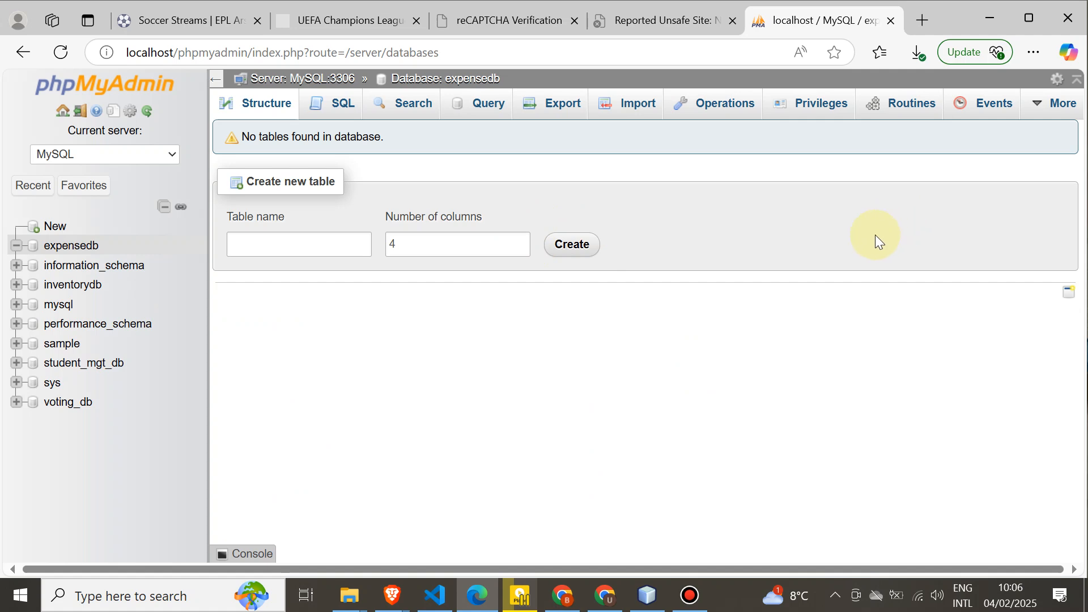
click(65, 248)
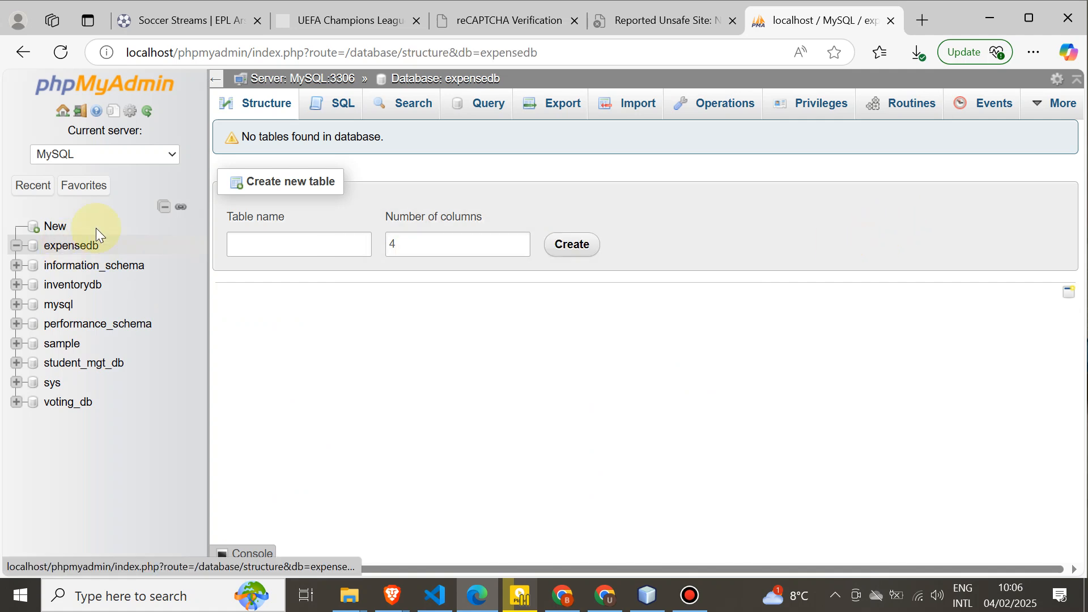
click(990, 17)
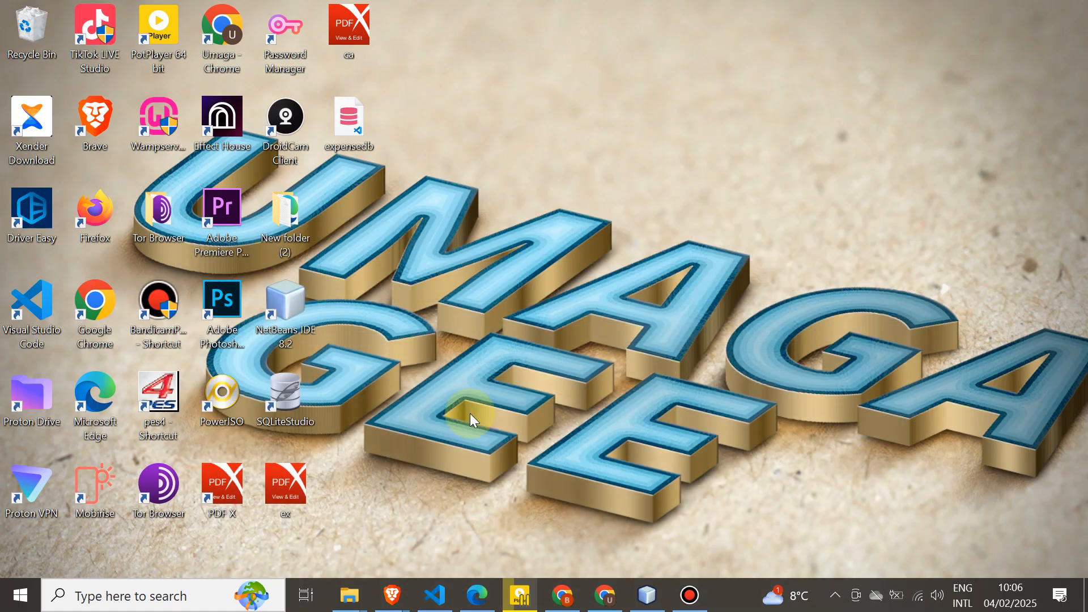
Switch to Visual Studio Code and review the CREATE TABLE statements for capital and expenses in Expense.sql.
click(435, 595)
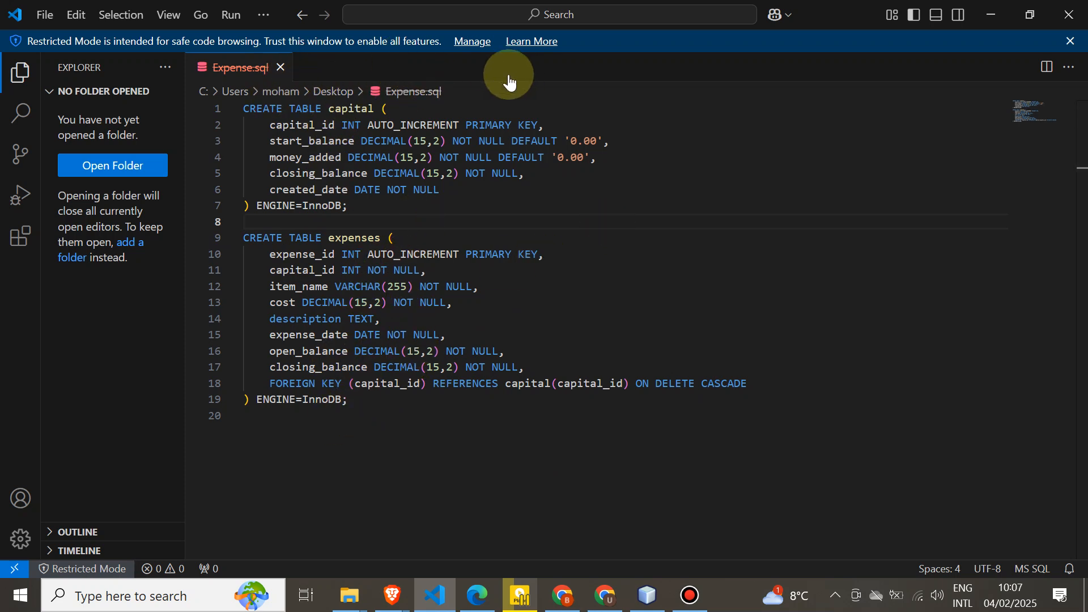
click(993, 15)
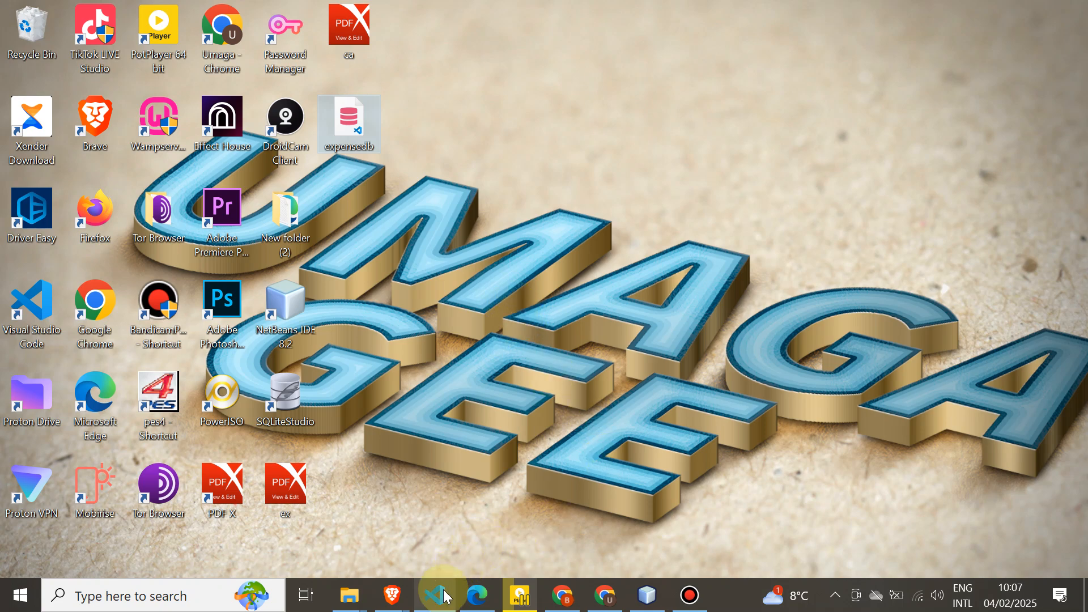
mouse_move(445, 589)
click(448, 531)
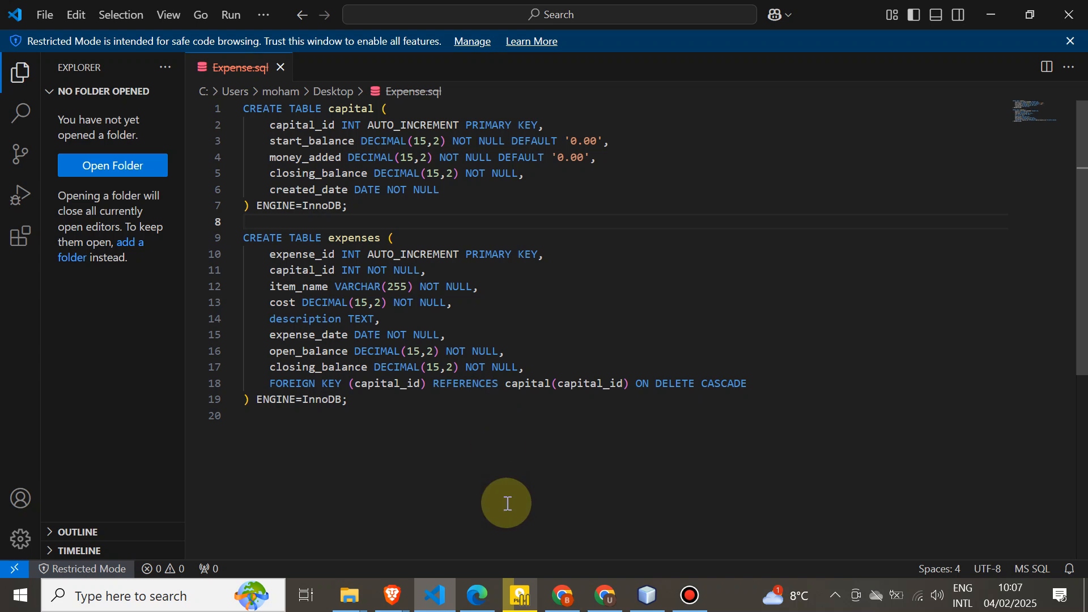
click(995, 8)
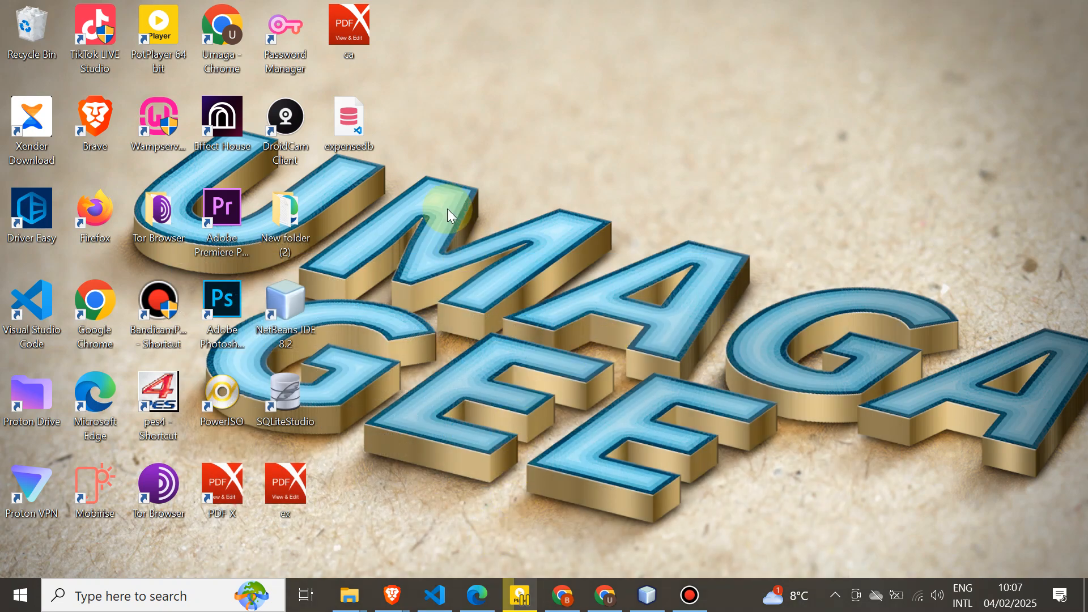
Back in Edge, open the import page of the expensedb database and choose expensedb.sql from the Desktop as the file to import.
click(476, 590)
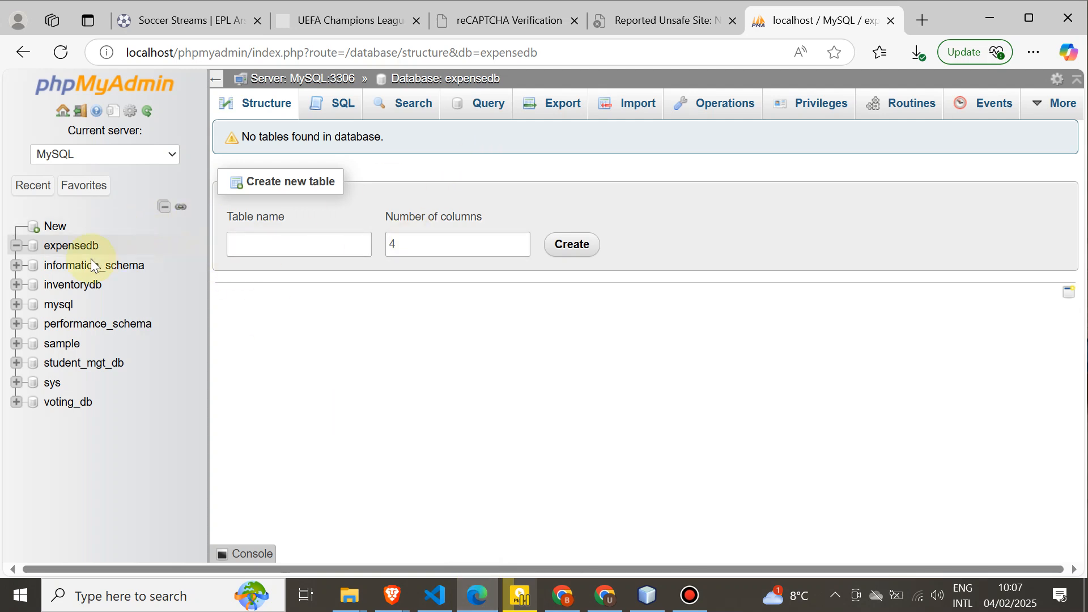
click(74, 245)
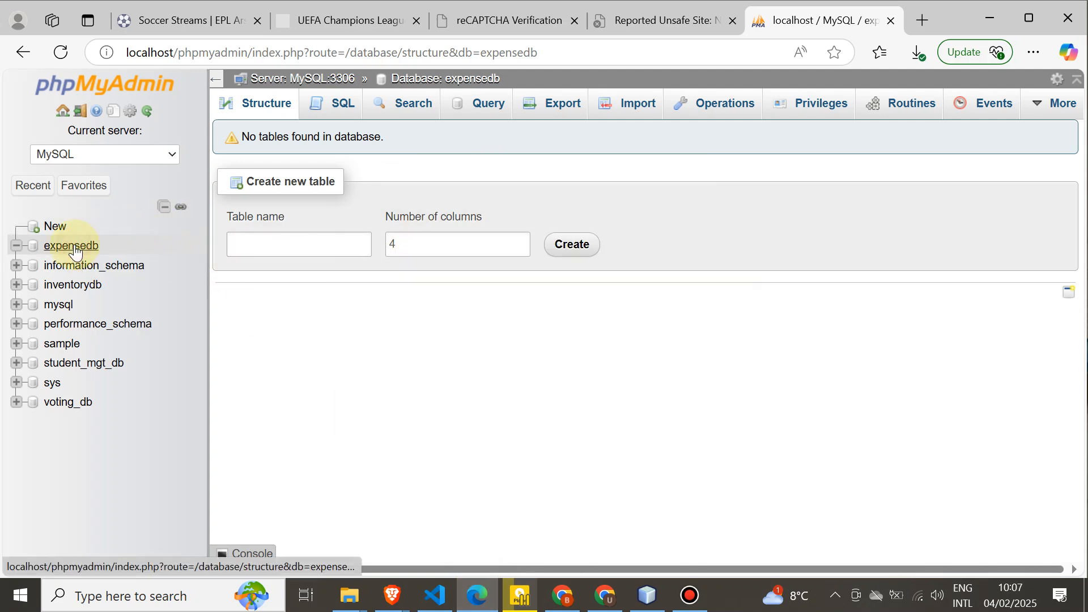
click(637, 116)
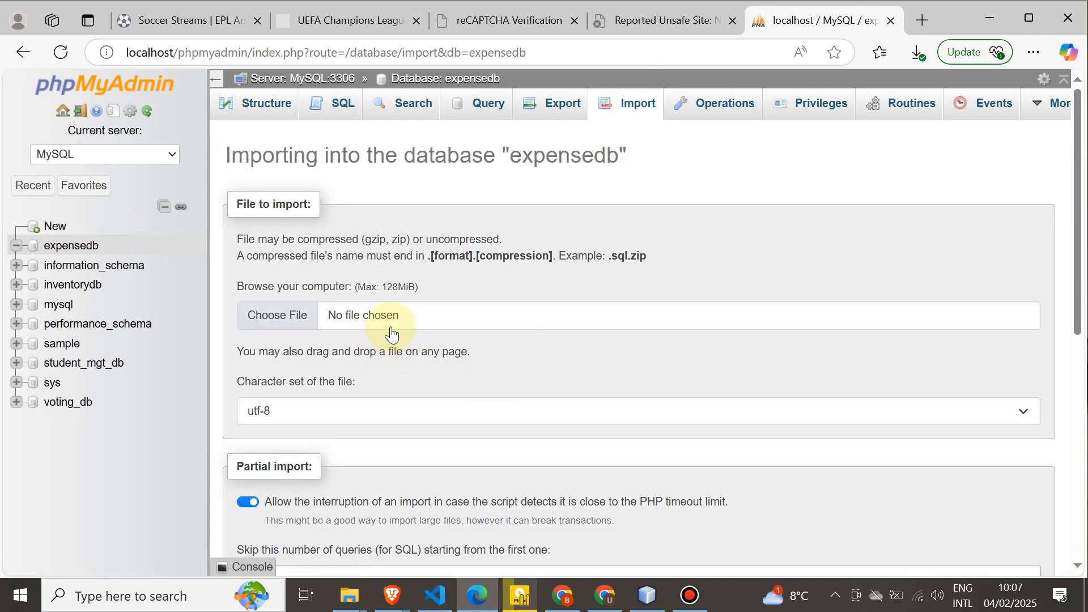
click(404, 311)
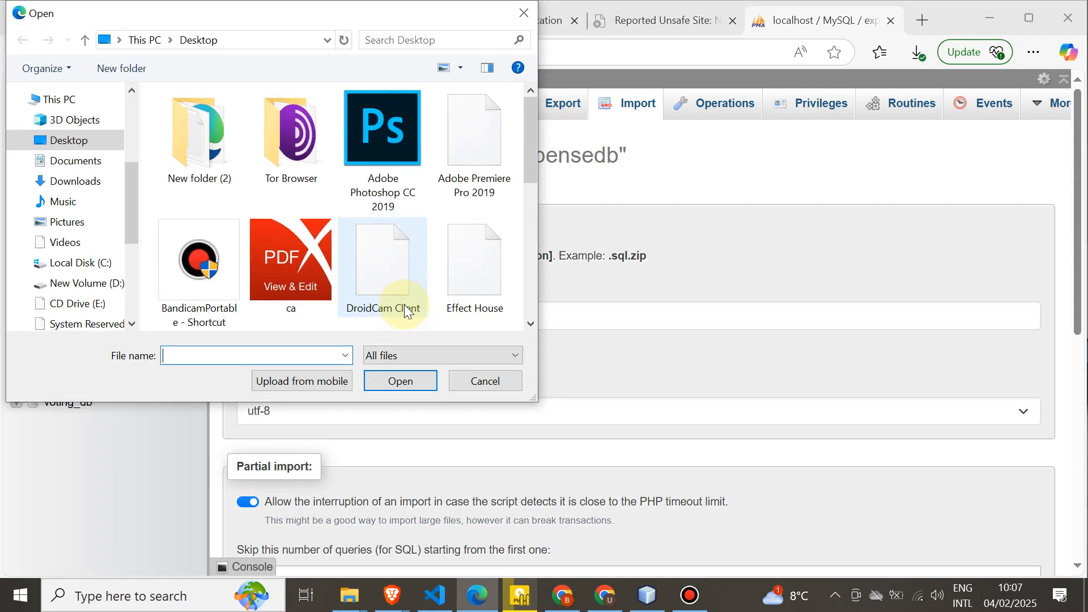
click(92, 142)
scroll(369, 156, down, 3)
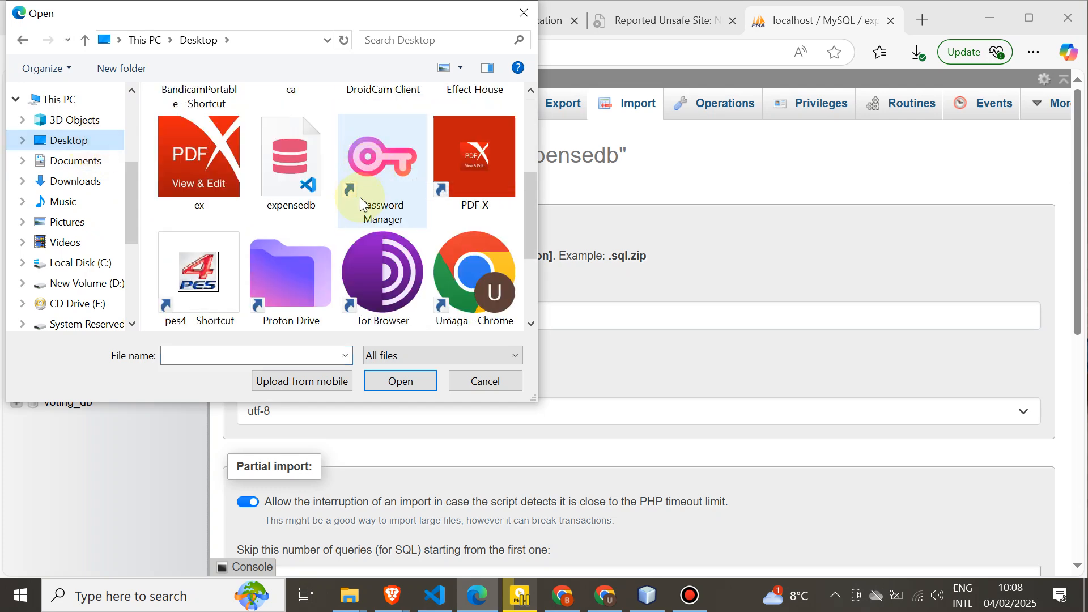
double_click(296, 199)
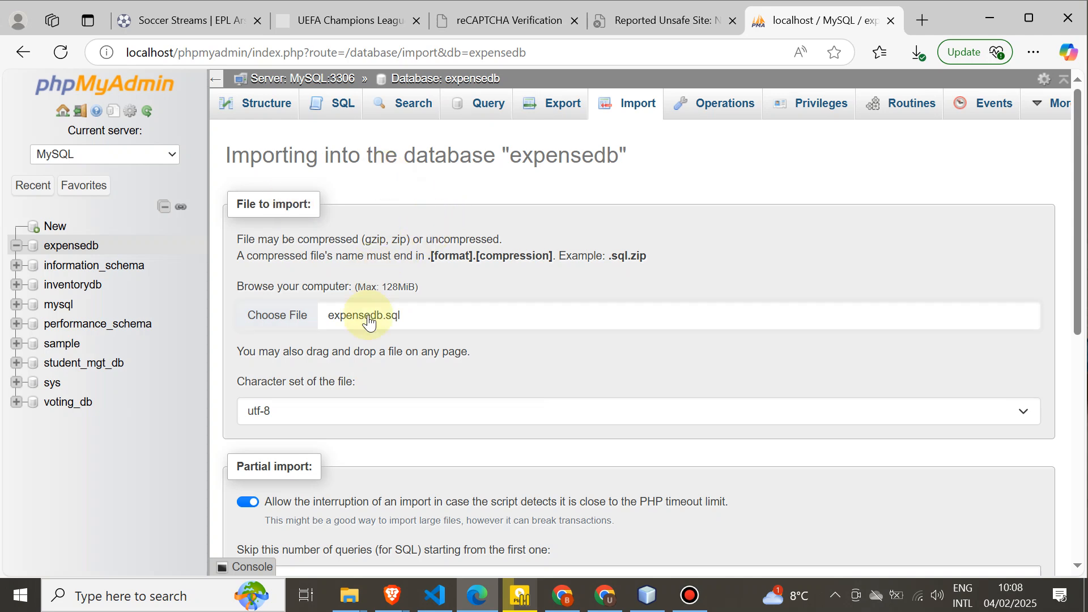
click(977, 25)
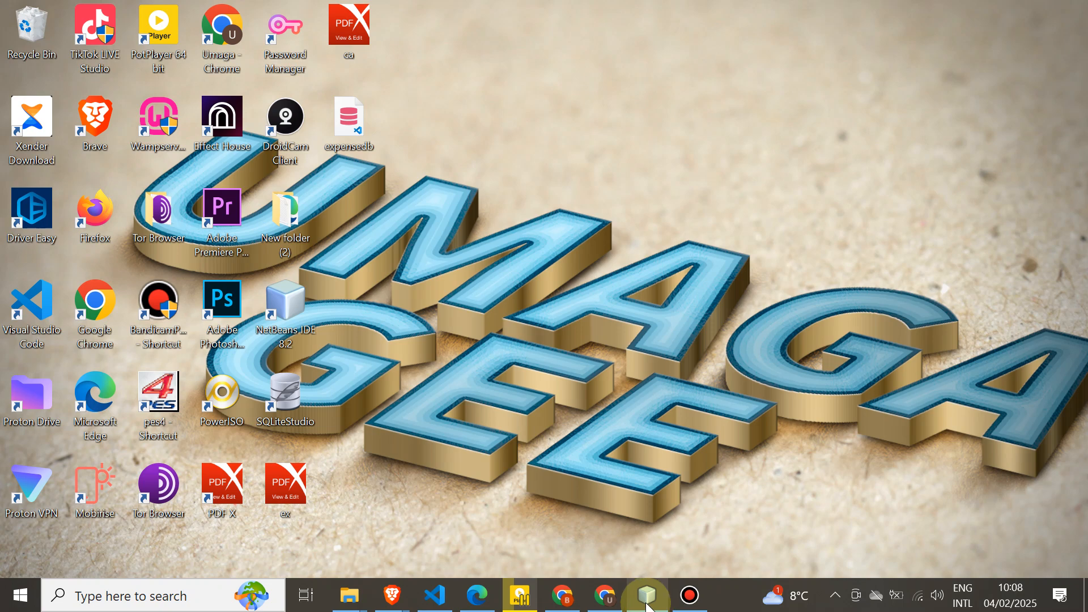
click(570, 601)
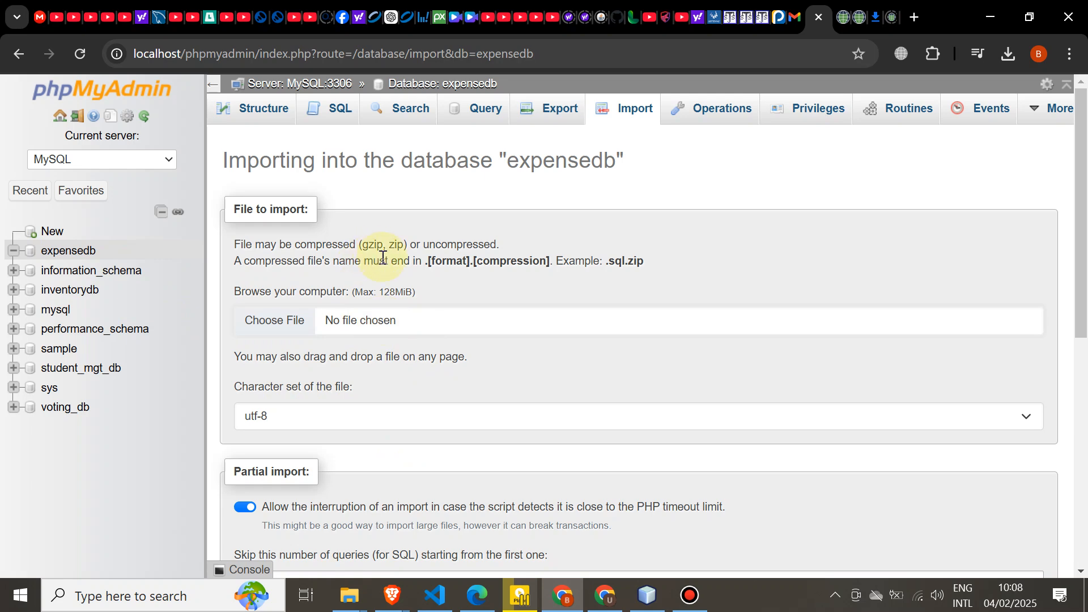
scroll(411, 352, down, 1)
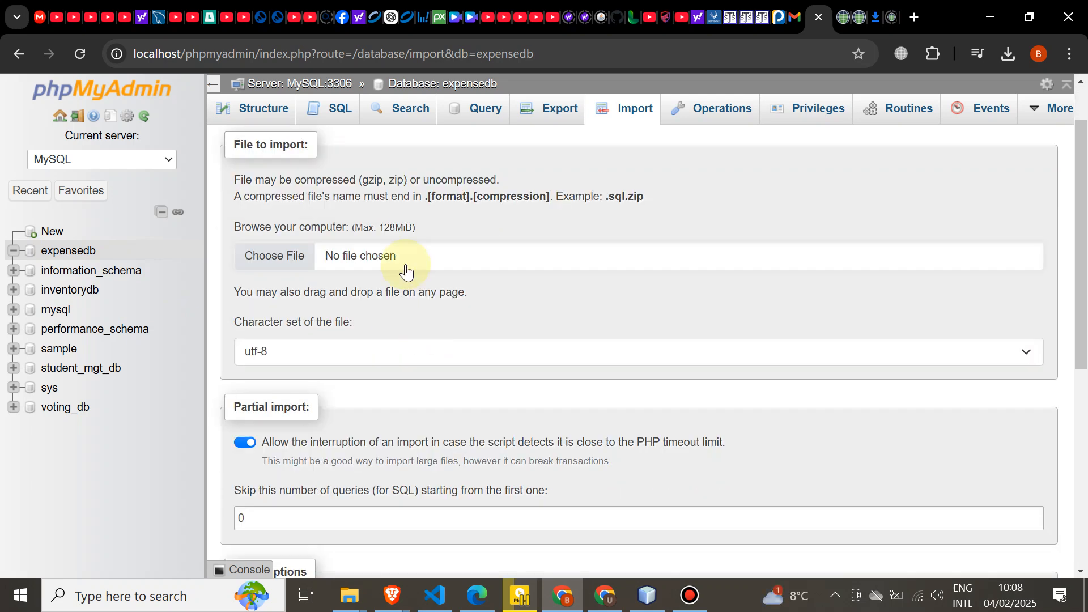
scroll(417, 246, down, 4)
click(486, 602)
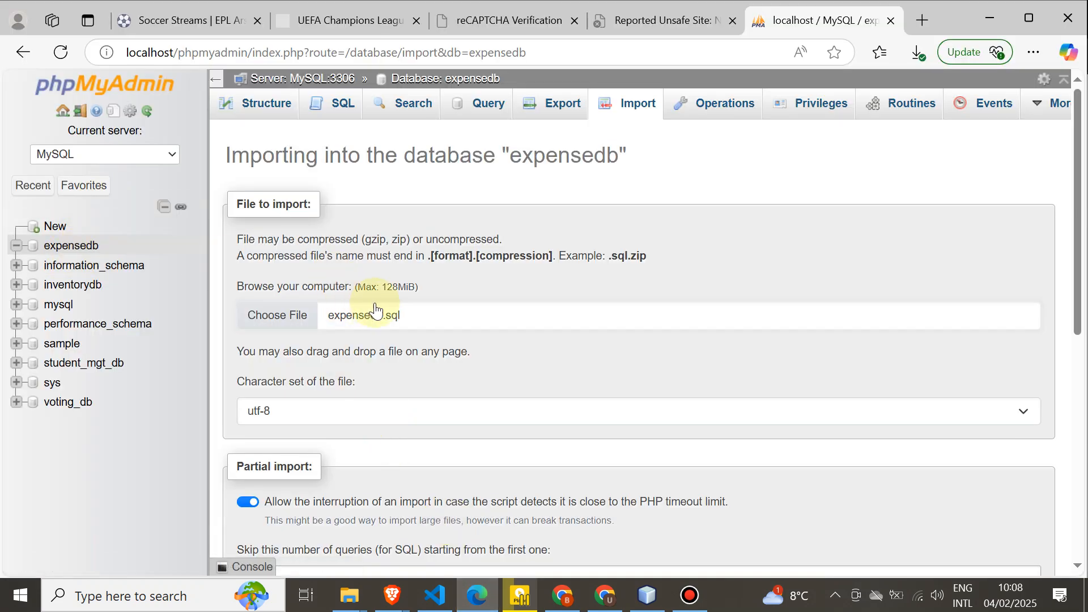
Run the import of expensedb.sql into the expensedb database, keeping the SQL format and the default import options.
scroll(354, 337, down, 4)
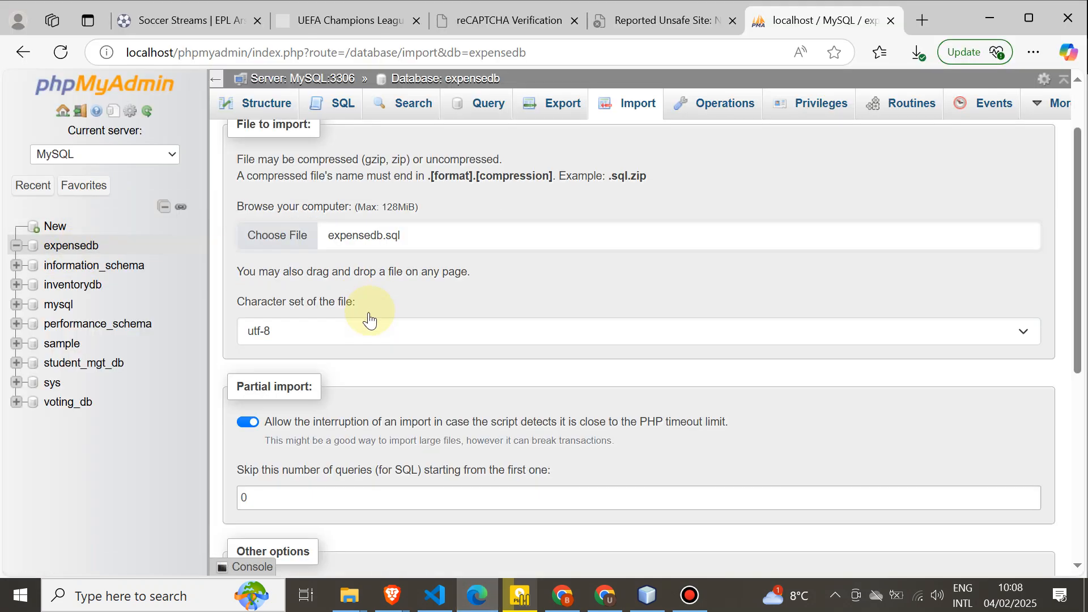
scroll(996, 513, down, 1)
scroll(995, 513, down, 2)
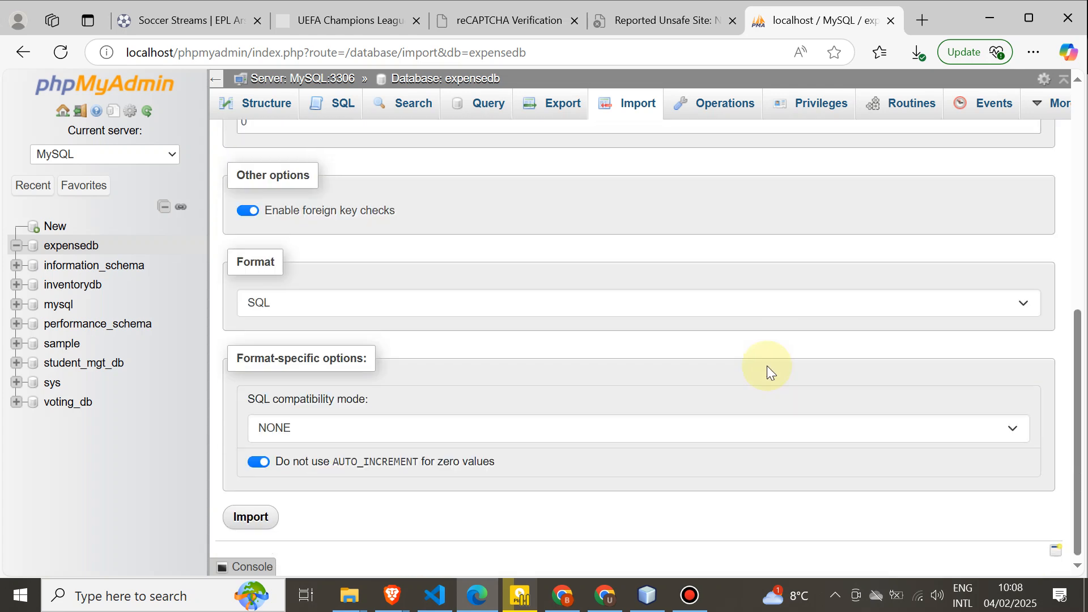
click(251, 517)
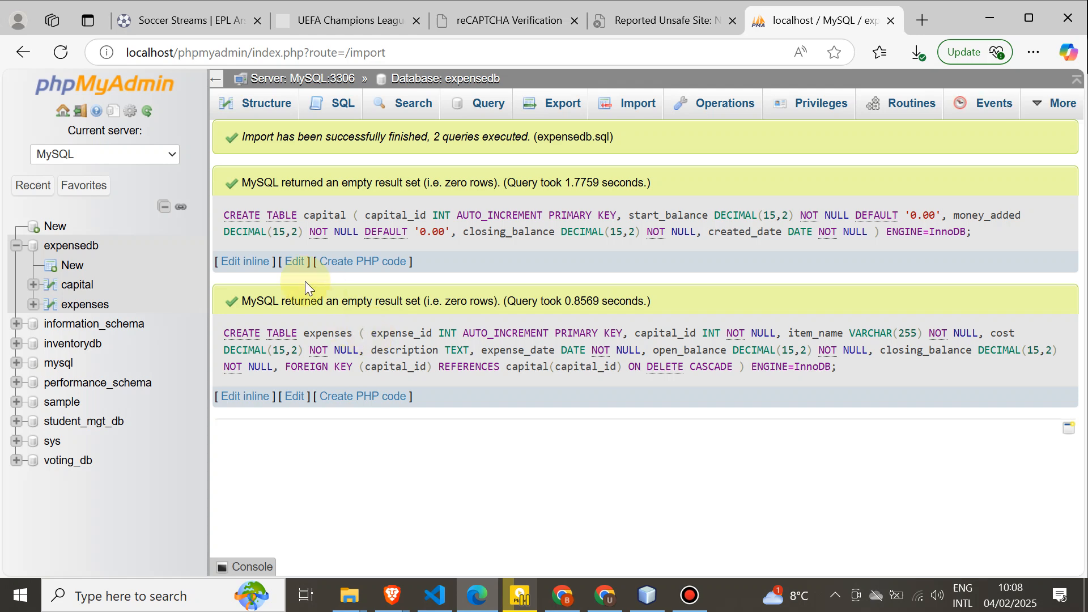
Examine the structure of the capital and expenses tables, check the definitions in Expense.sql in Visual Studio Code, and return to Edge.
click(77, 285)
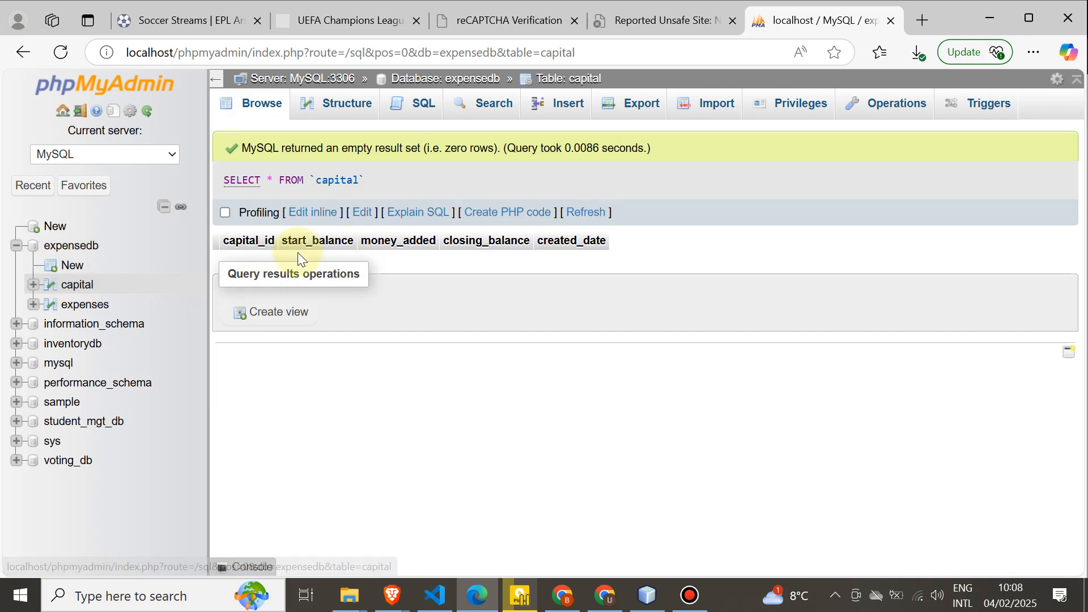
click(343, 110)
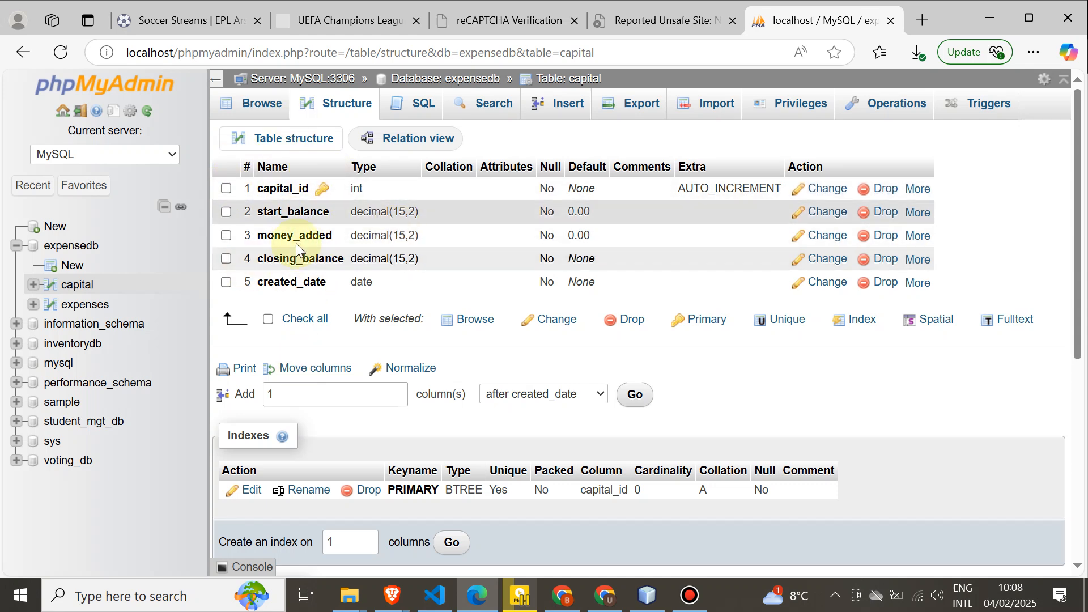
click(78, 309)
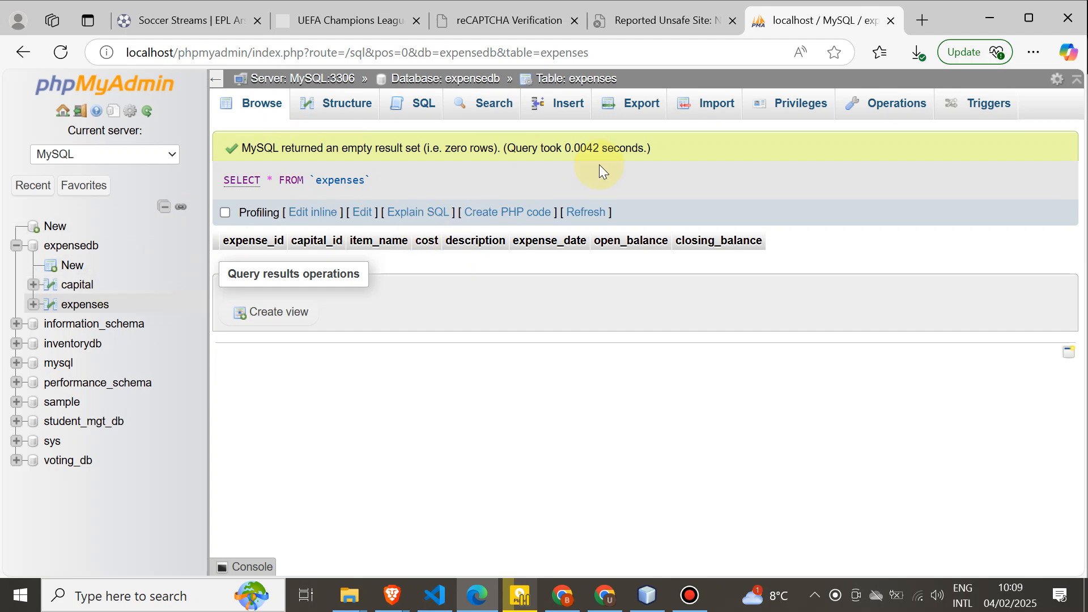
click(346, 116)
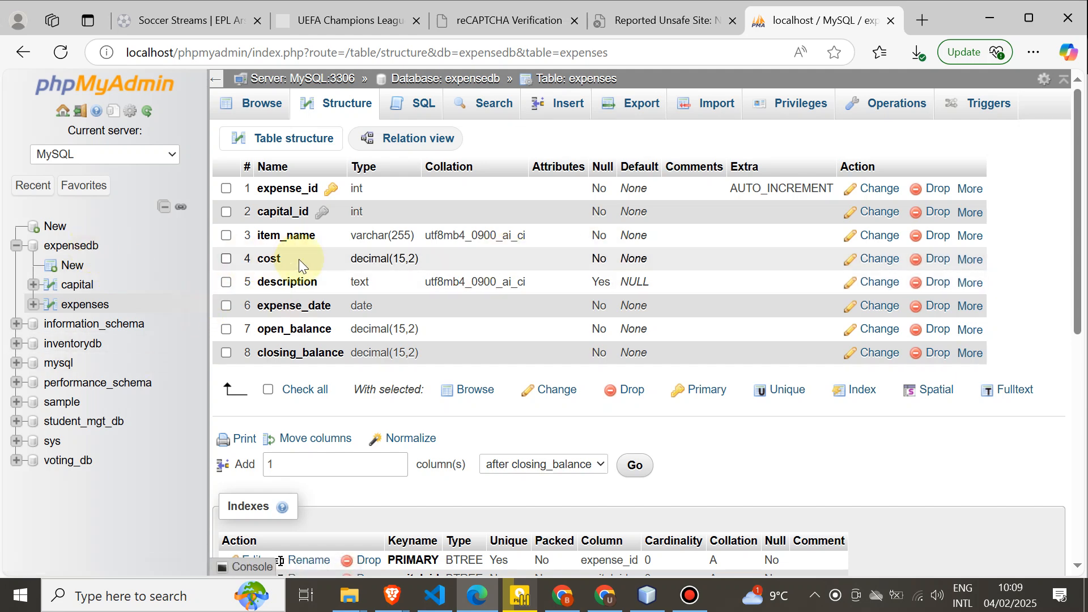
click(433, 598)
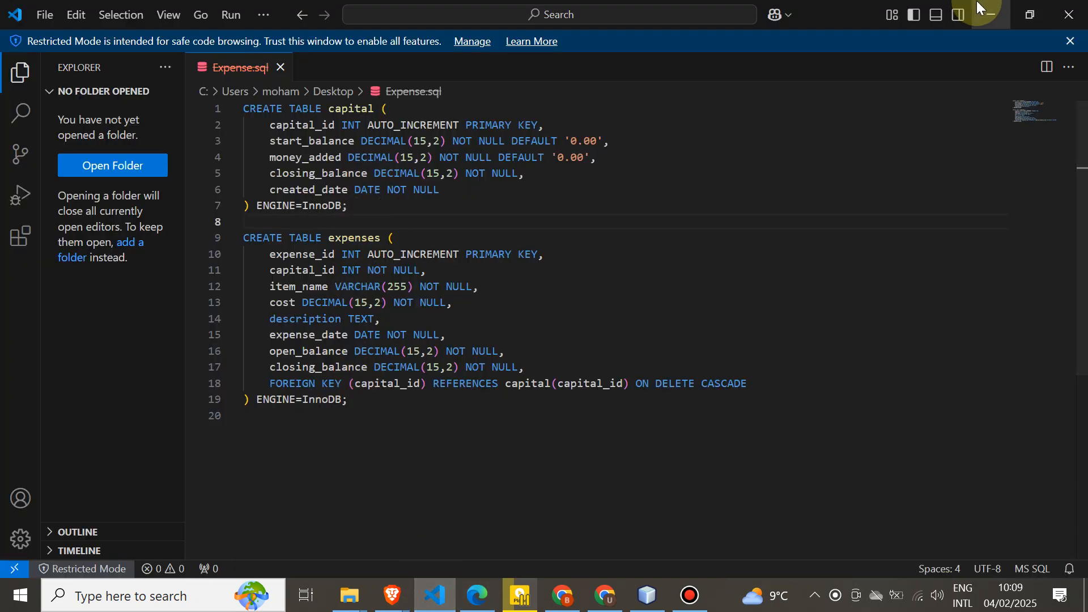
click(975, 5)
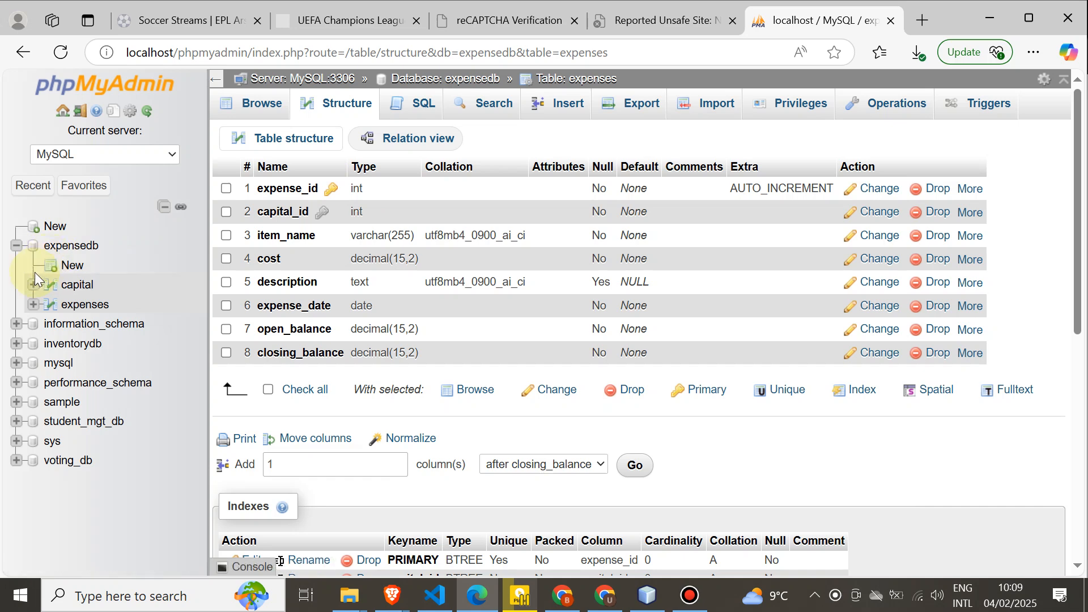